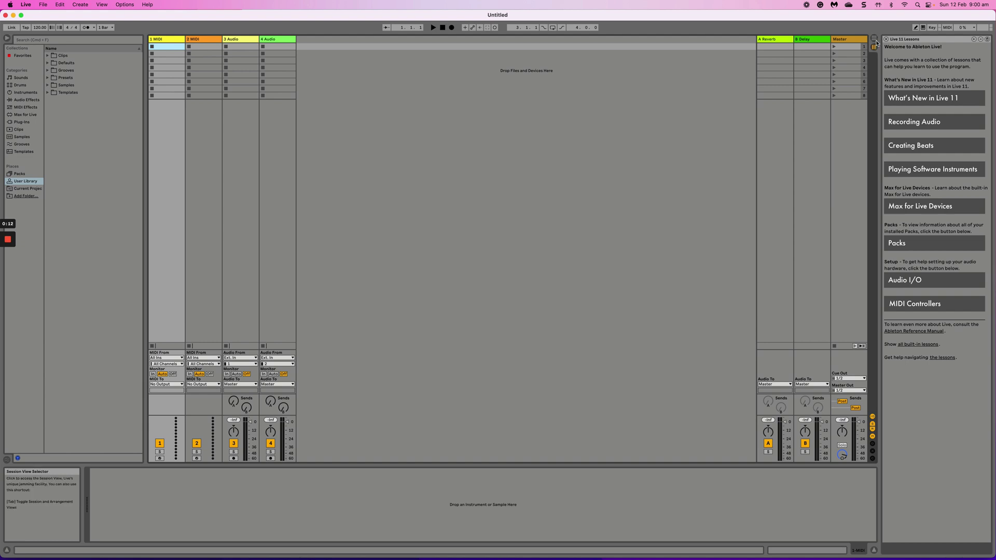
# Switch to the Arrangement View and delete both MIDI tracks, keeping only the two audio tracks.
pyautogui.click(875, 49)
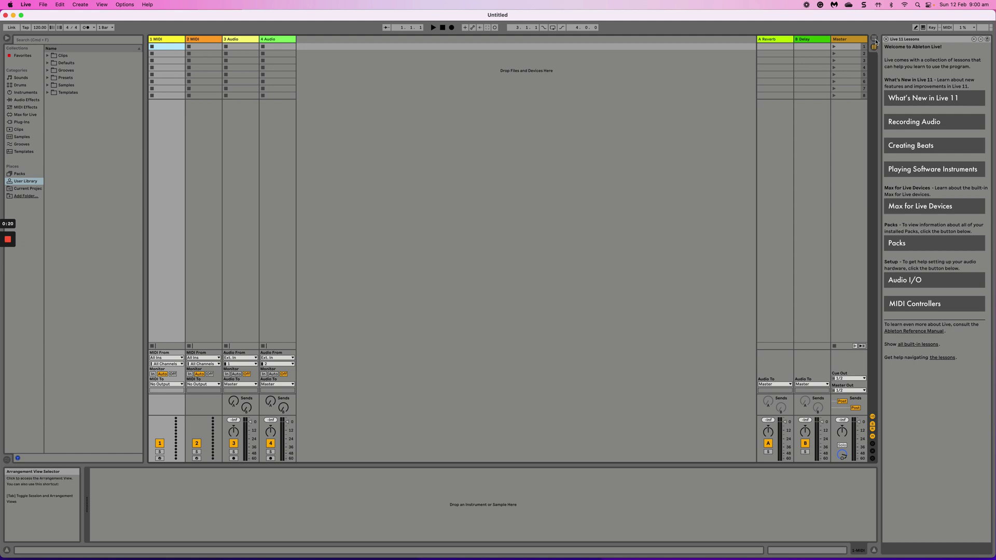
pyautogui.click(874, 40)
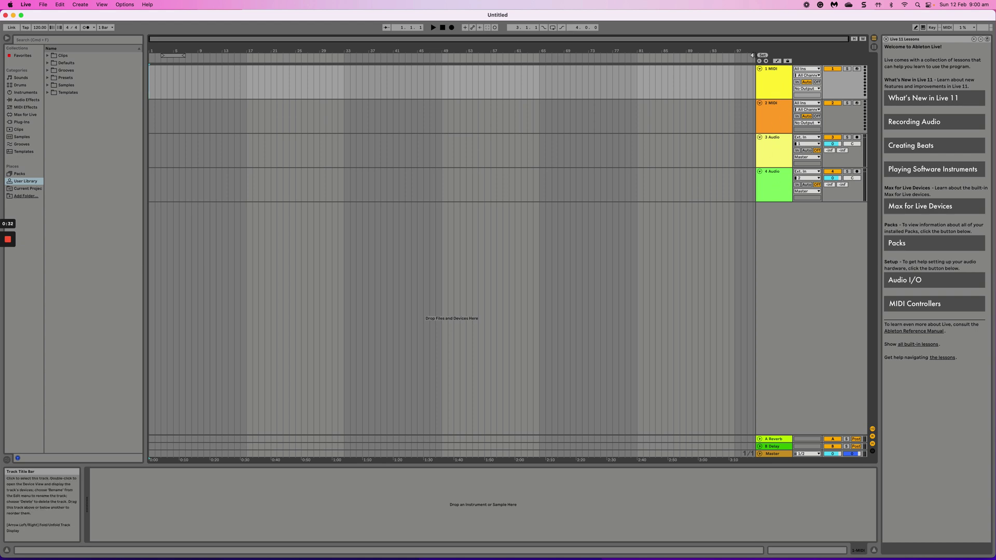
pyautogui.click(771, 82)
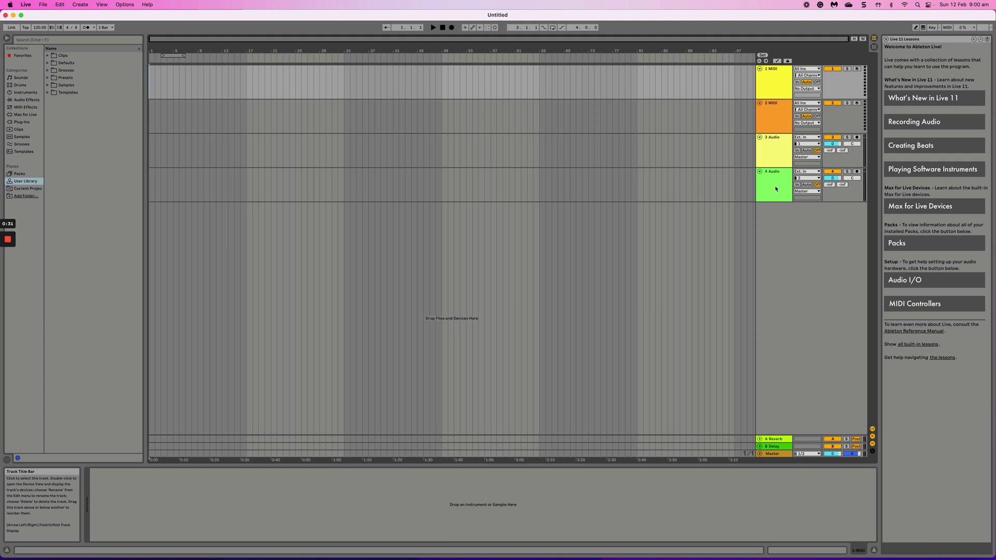
pyautogui.click(771, 82)
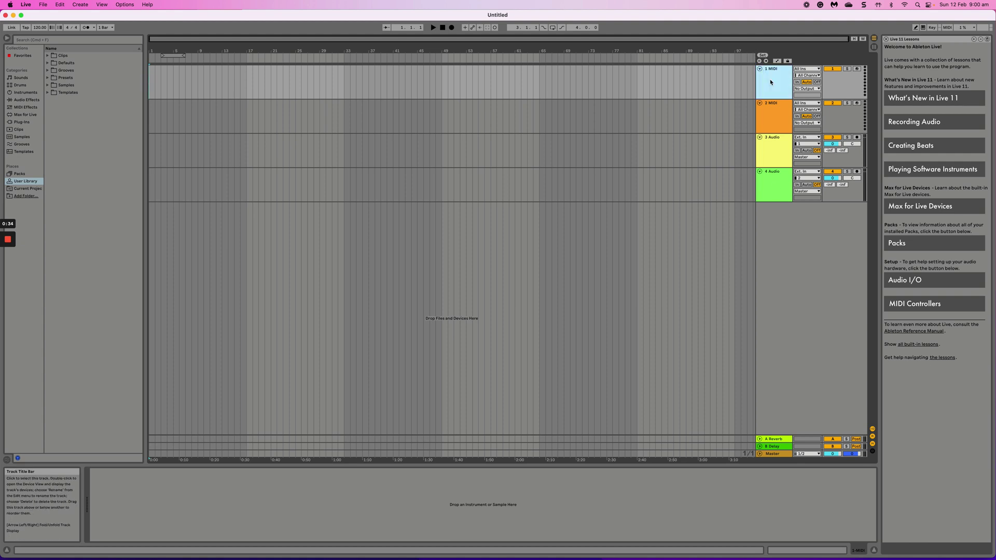
pyautogui.press('Delete')
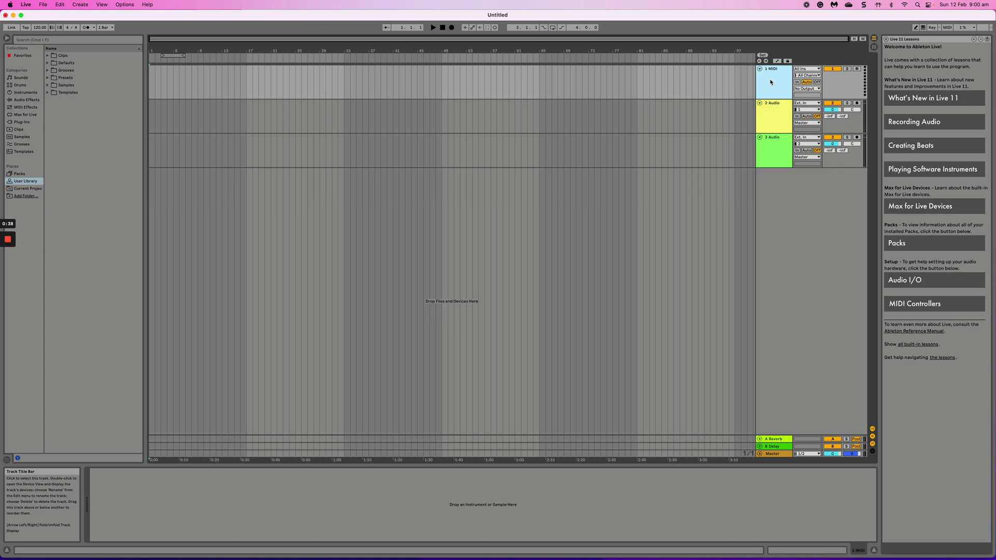
pyautogui.press('Delete')
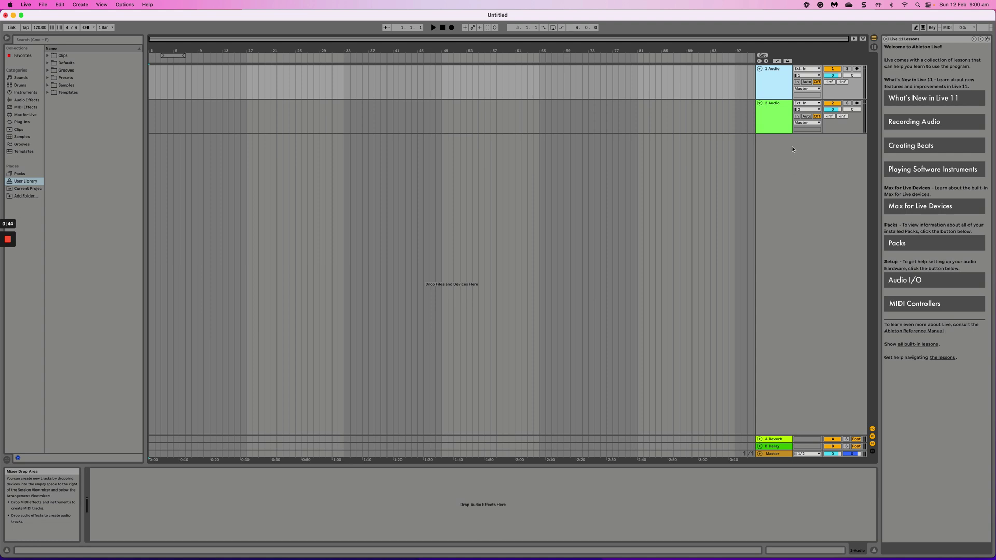
# Rename the first audio track as "Simply the best vocals".
pyautogui.rightClick(775, 72)
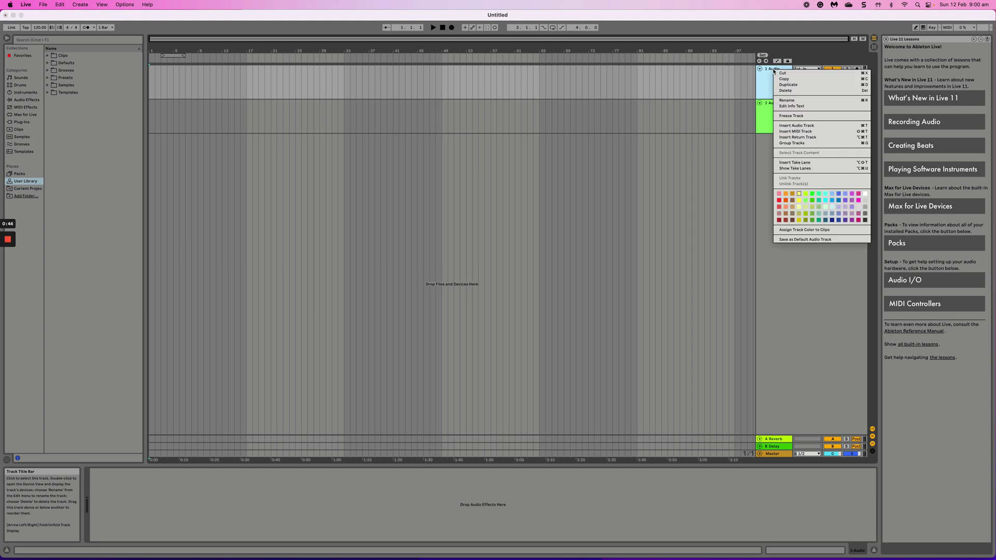
pyautogui.click(788, 100)
pyautogui.write('Si')
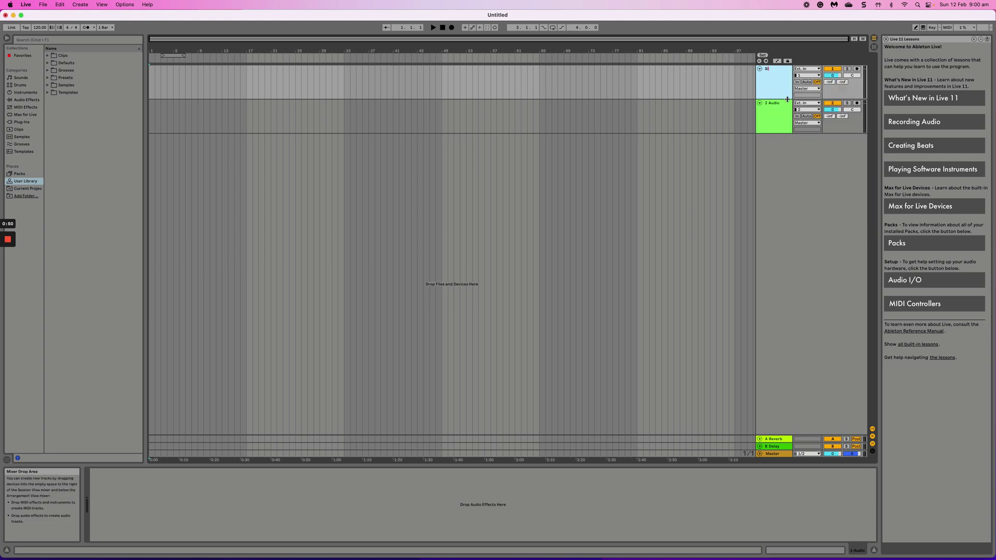
pyautogui.write('mply the best vocals')
pyautogui.press('Tab')
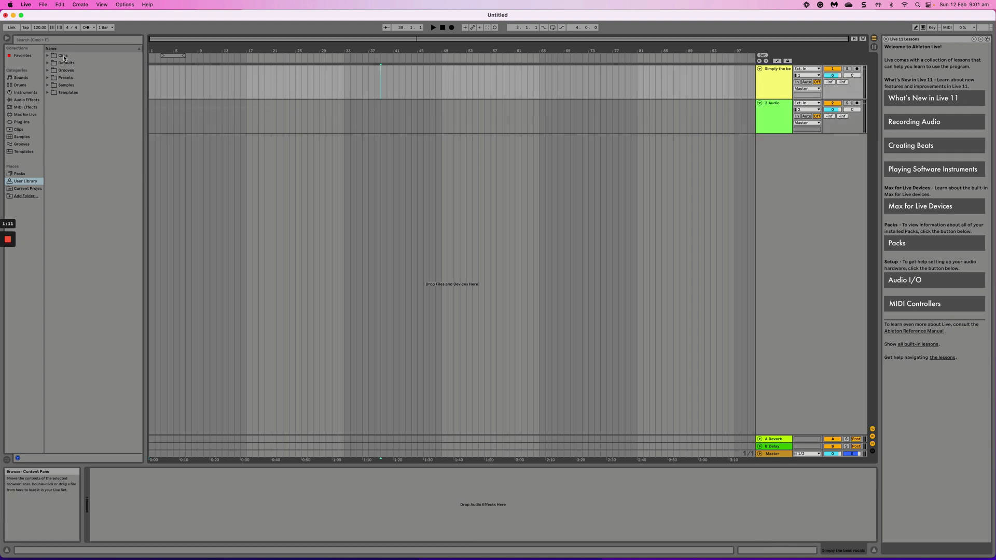
# Open the audio preferences and check which devices are assigned for audio input and output.
pyautogui.click(44, 7)
pyautogui.moveTo(26, 4)
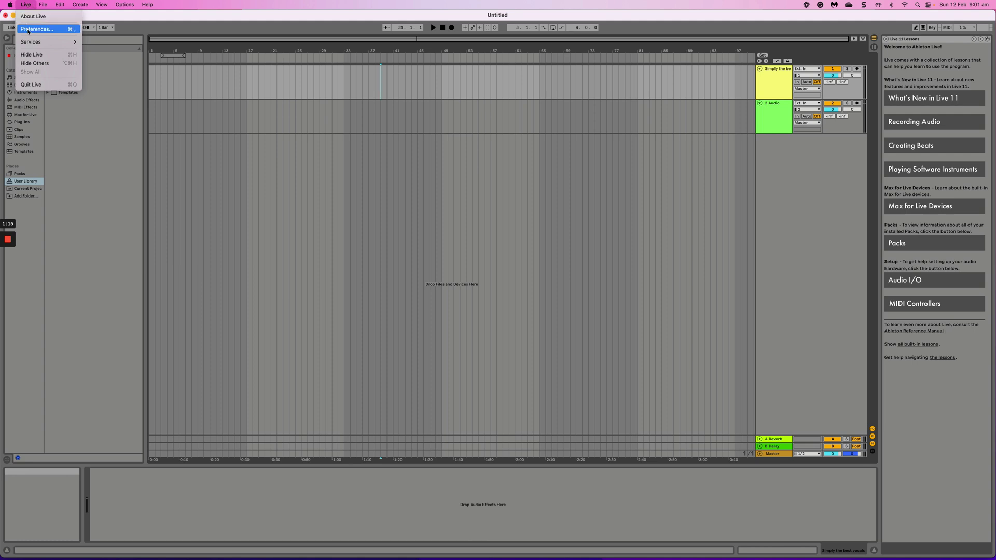
pyautogui.click(29, 29)
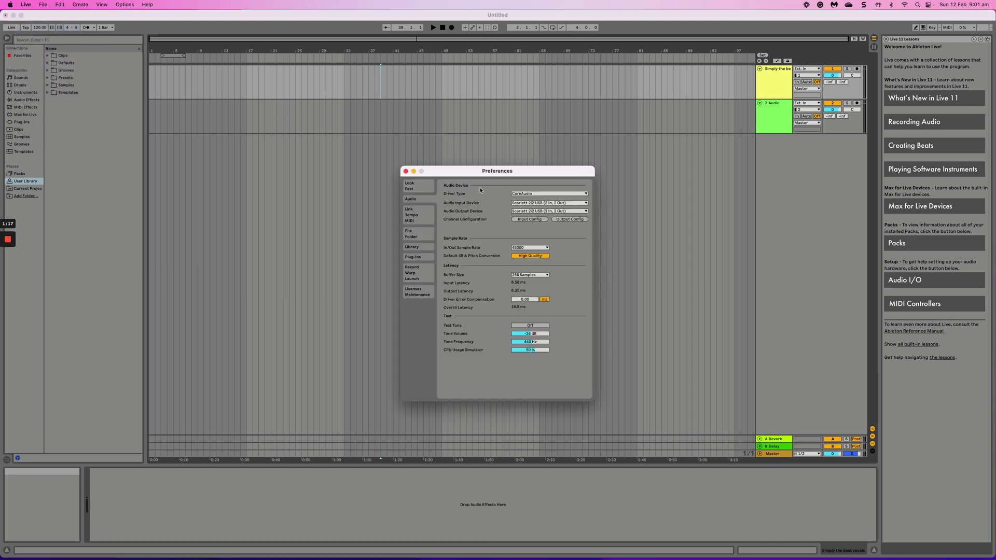
pyautogui.click(518, 203)
pyautogui.click(518, 204)
pyautogui.click(518, 211)
pyautogui.click(519, 211)
pyautogui.click(518, 211)
pyautogui.click(518, 211)
pyautogui.click(518, 212)
pyautogui.click(518, 211)
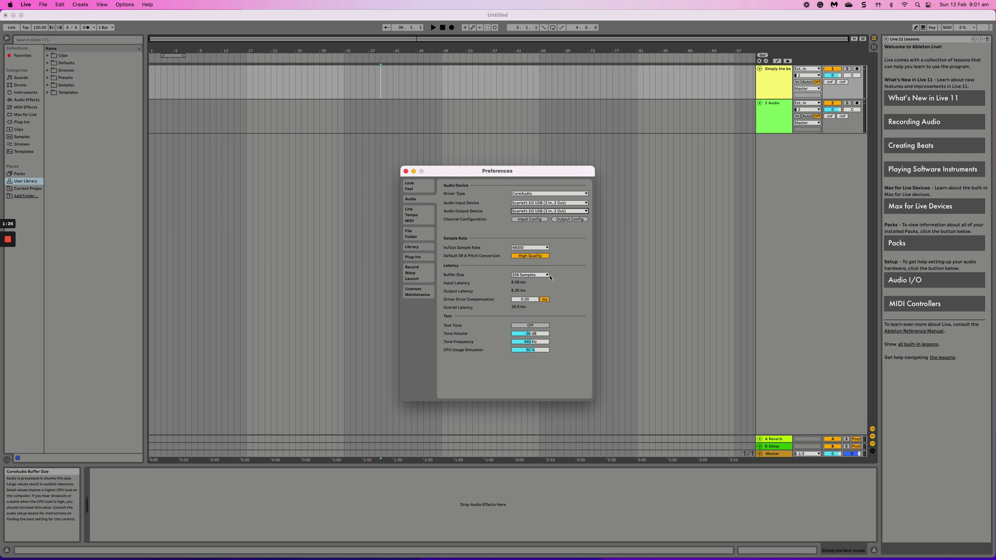
# Try a buffer size of 32 samples and set it back to 256 samples.
pyautogui.click(546, 275)
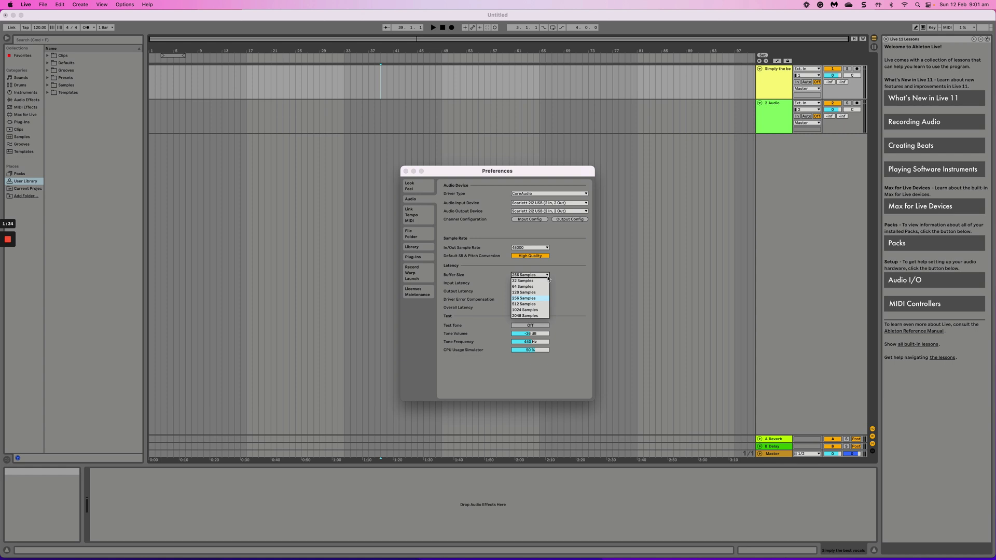
pyautogui.click(529, 283)
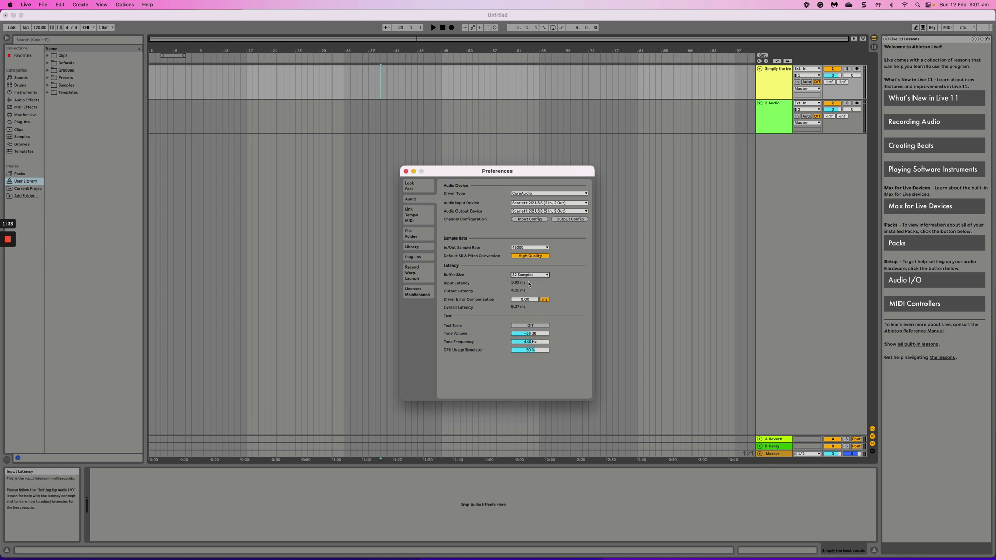
pyautogui.click(529, 275)
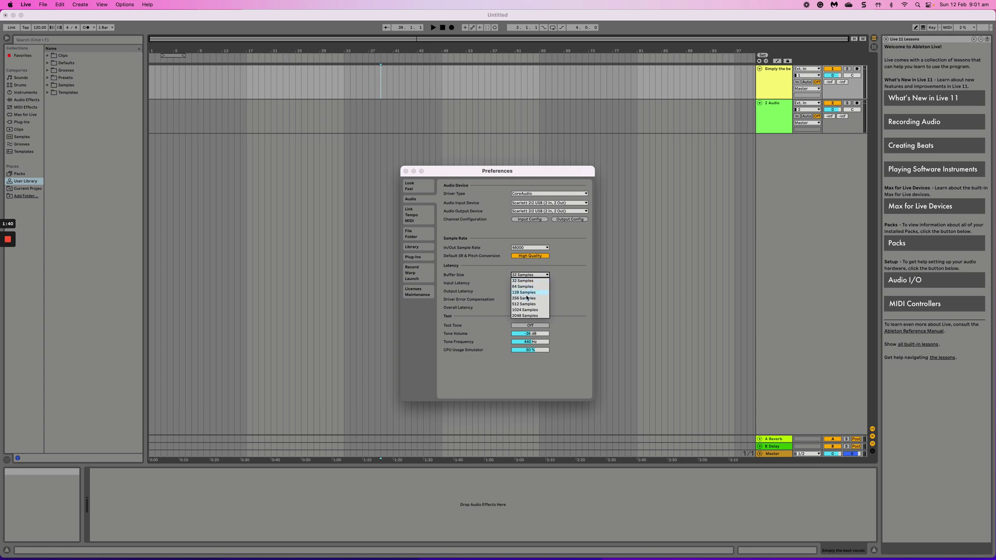
pyautogui.click(527, 298)
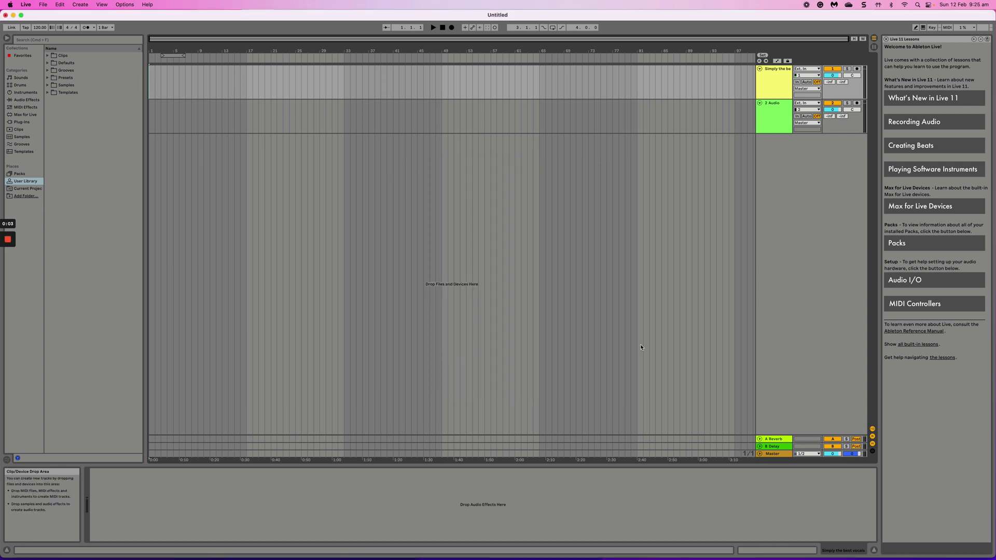
# Arm the vocals track with monitoring set to Auto, record a short take on it and select the recorded clip.
pyautogui.click(806, 83)
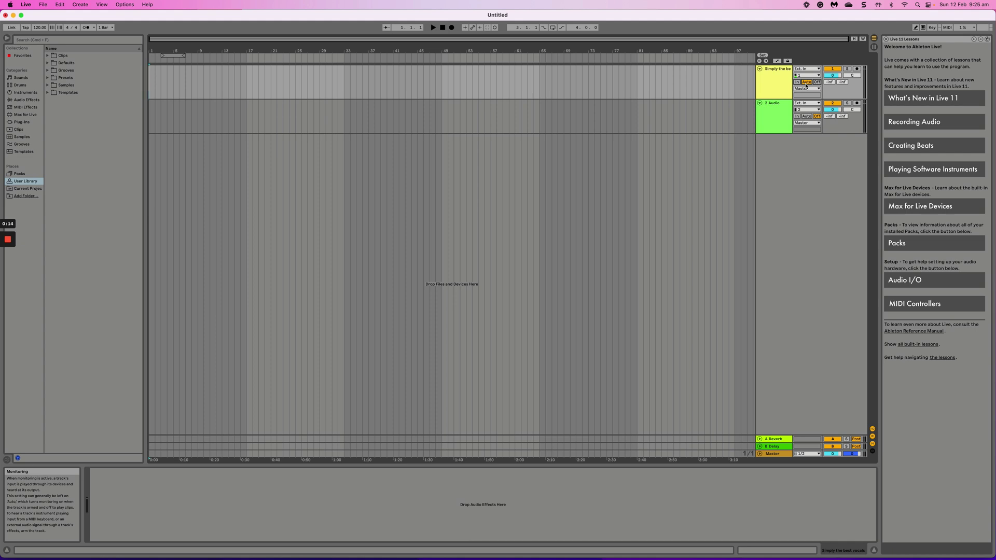
pyautogui.click(857, 70)
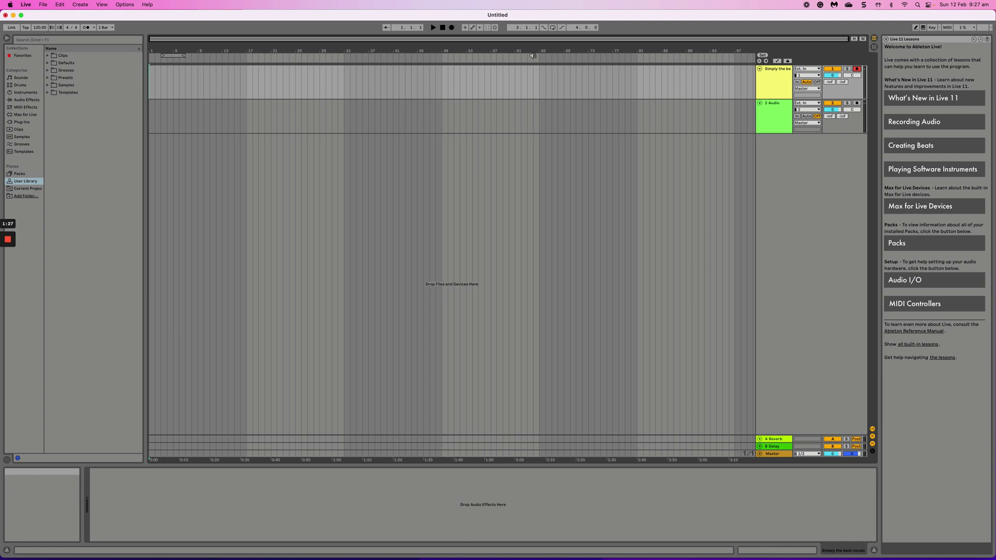
pyautogui.click(451, 27)
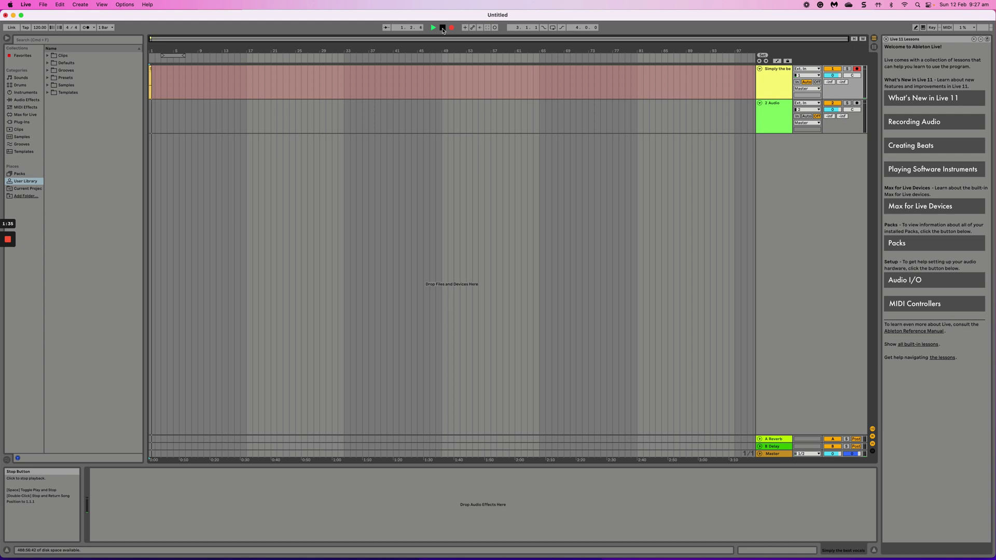
pyautogui.click(443, 27)
pyautogui.click(150, 82)
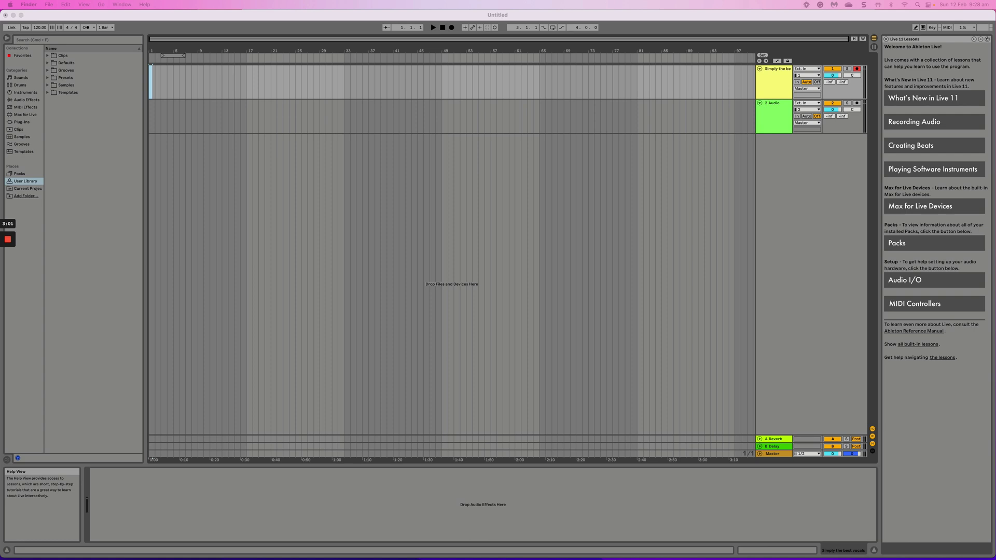
# Add the acoustic Simply the Best backing audio file to the second audio track, starting at bar 1.
pyautogui.moveTo(992, 227); pyautogui.dragTo(150, 109)
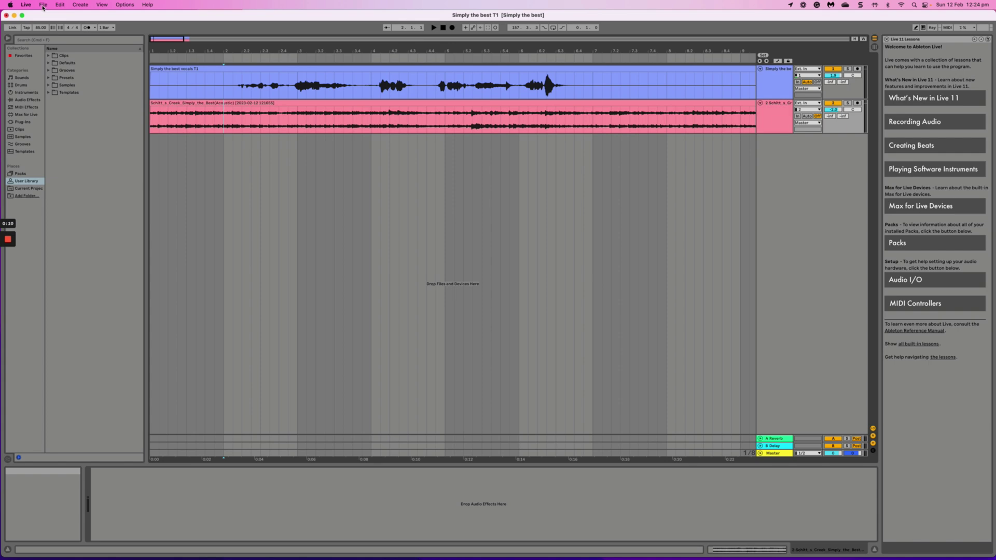
# Open the Export Audio/Video settings for the Simply the best T1 set.
pyautogui.click(44, 6)
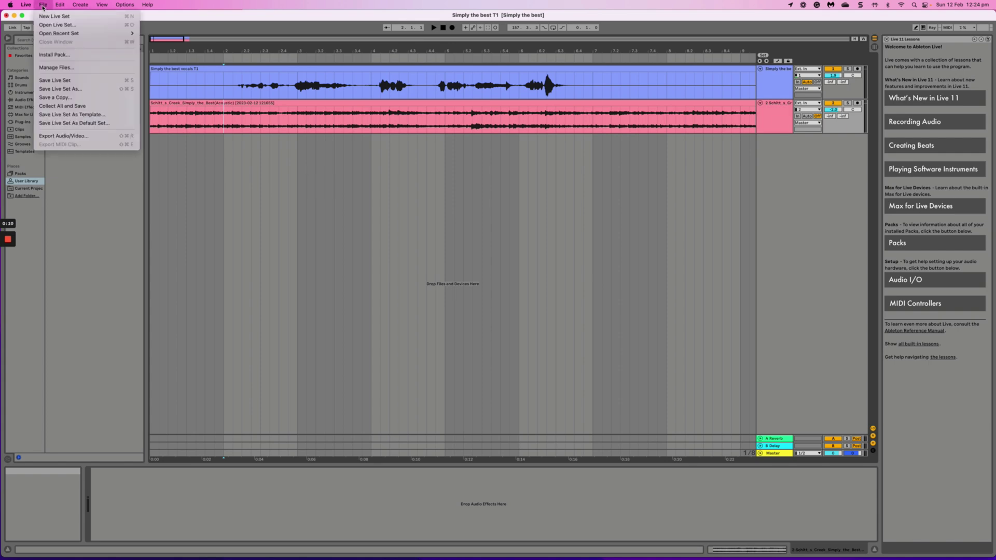
pyautogui.click(55, 137)
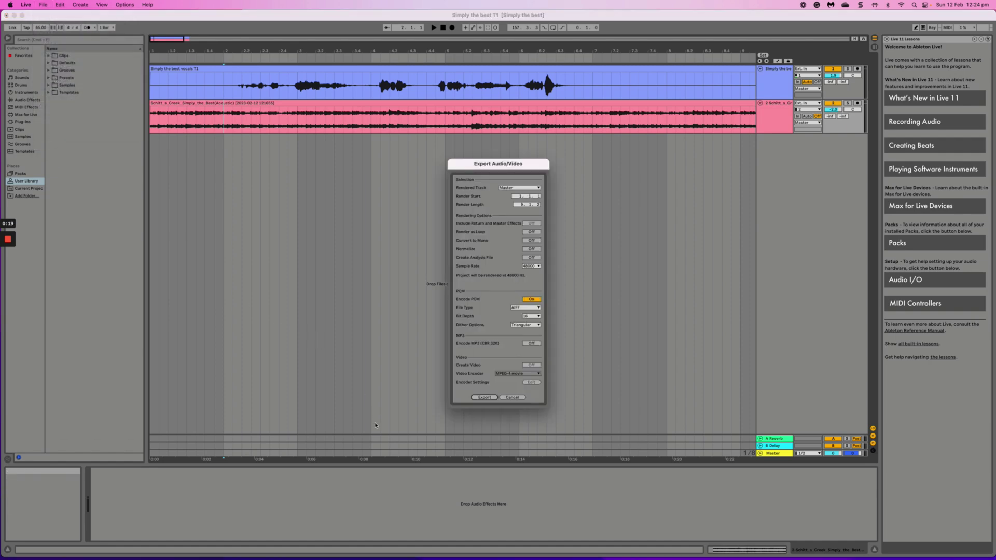